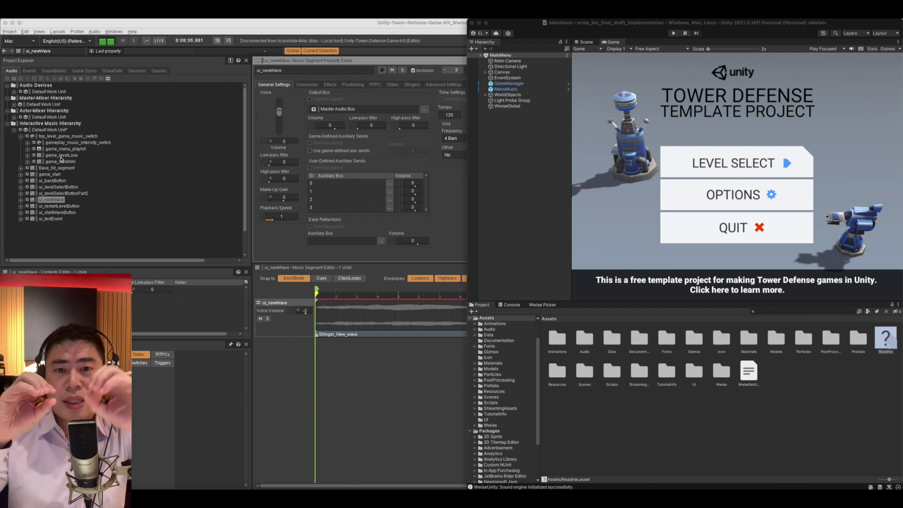
# Collapse game_menu_playlist and expand game_levelLose, game_levelWin and Base_hit_segment in Project Explorer.
pyautogui.click(28, 149)
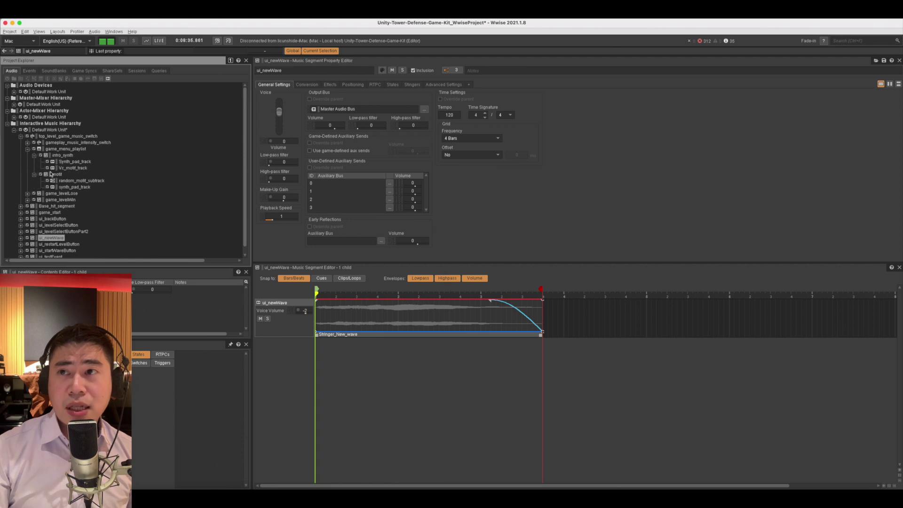
pyautogui.click(34, 155)
pyautogui.click(27, 149)
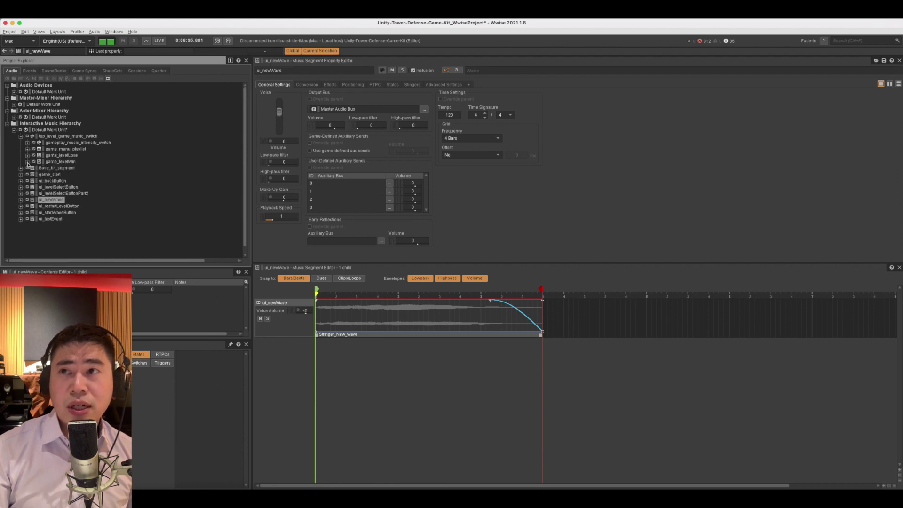
pyautogui.click(28, 156)
pyautogui.click(28, 168)
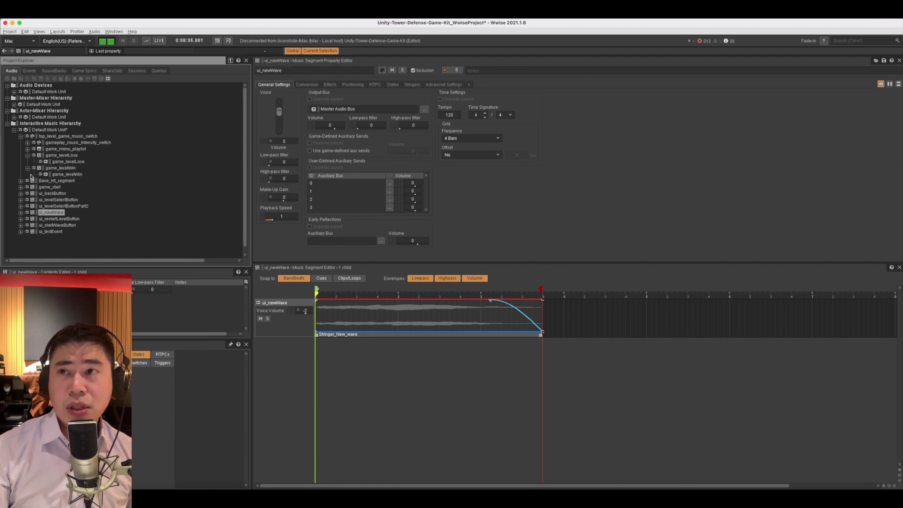
pyautogui.click(21, 181)
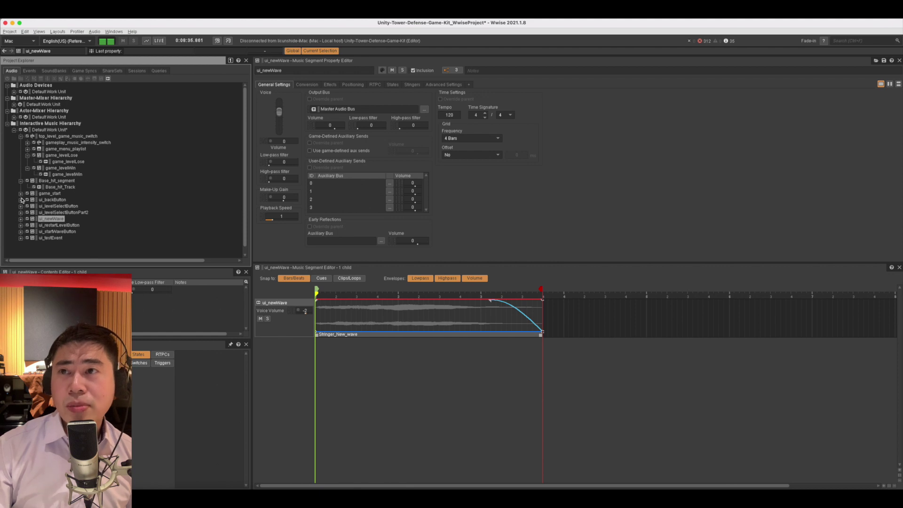
# Expand gameplay_music_intensity_switch and music_intensity_01, then select random_motif_subtrack.
pyautogui.click(27, 142)
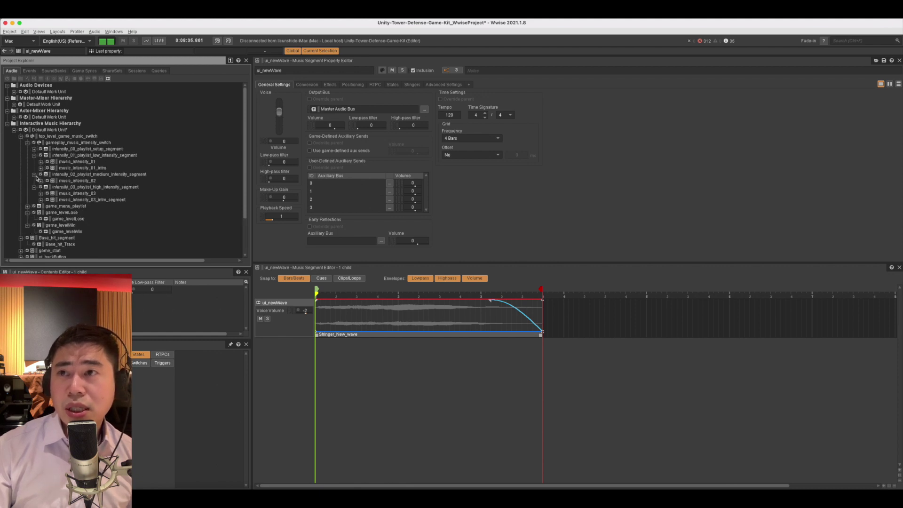
pyautogui.click(41, 162)
pyautogui.click(66, 181)
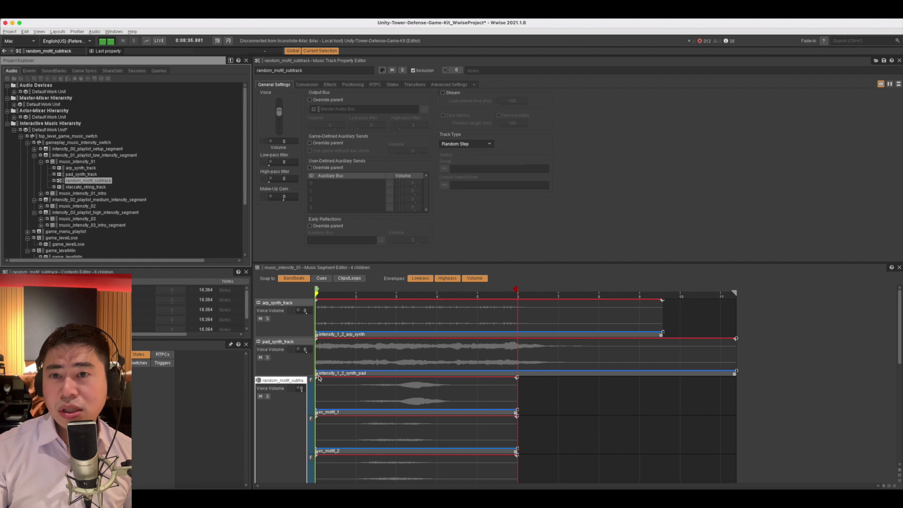
# Scroll the Music Segment Editor through the vc and vn motif clips.
pyautogui.scroll(-5, 329, 371)
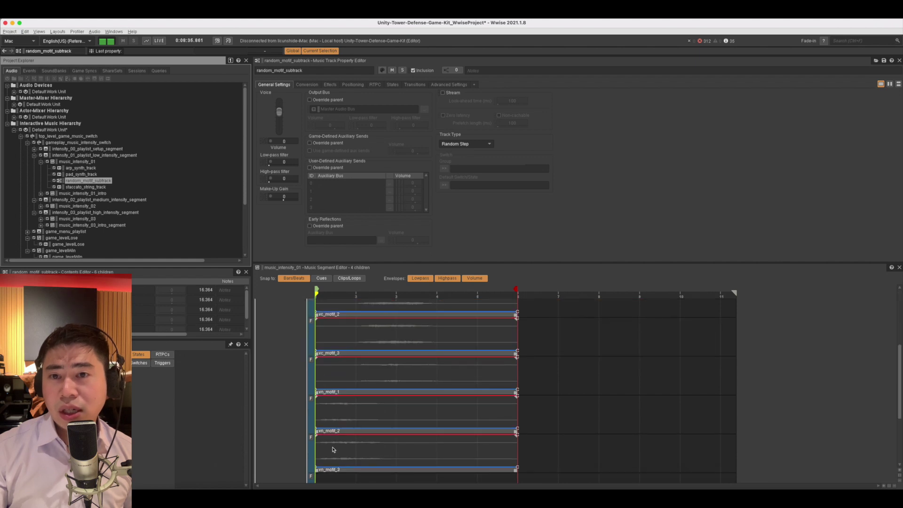
pyautogui.scroll(-2, 343, 419)
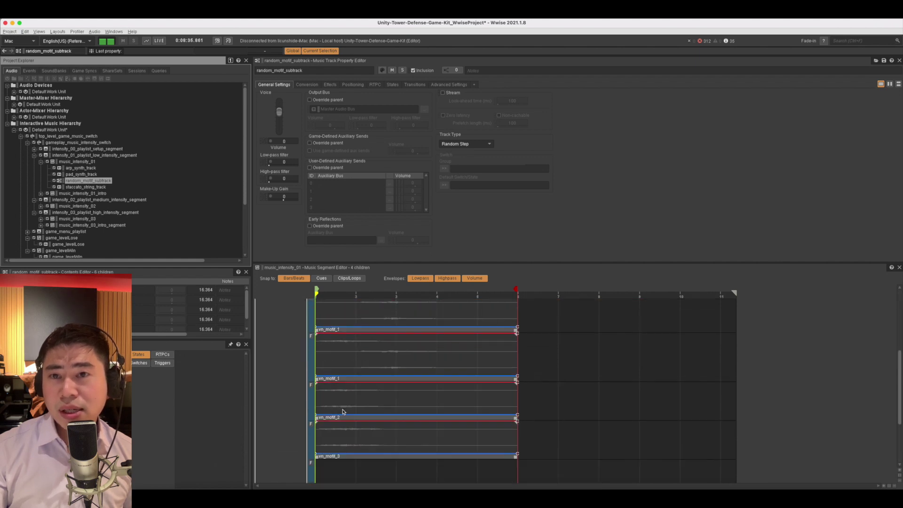
pyautogui.scroll(3, 342, 376)
pyautogui.scroll(-1, 343, 364)
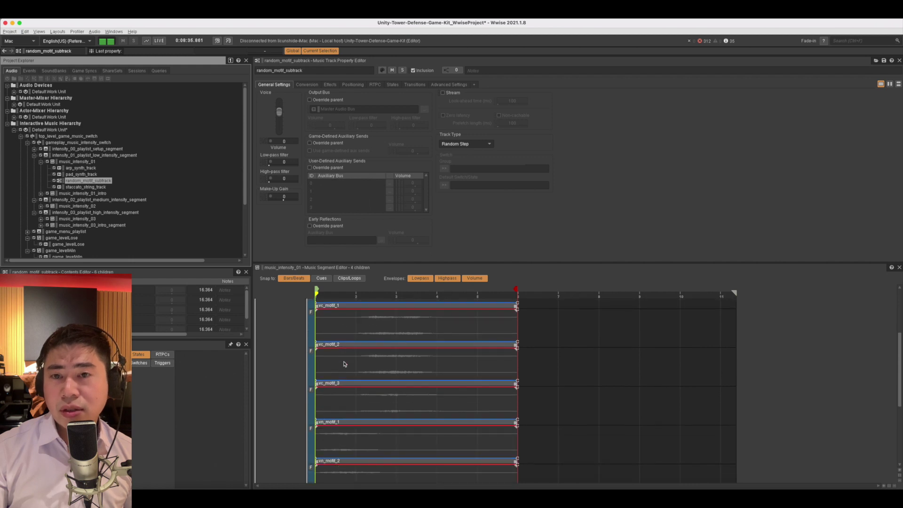
pyautogui.scroll(-5, 344, 363)
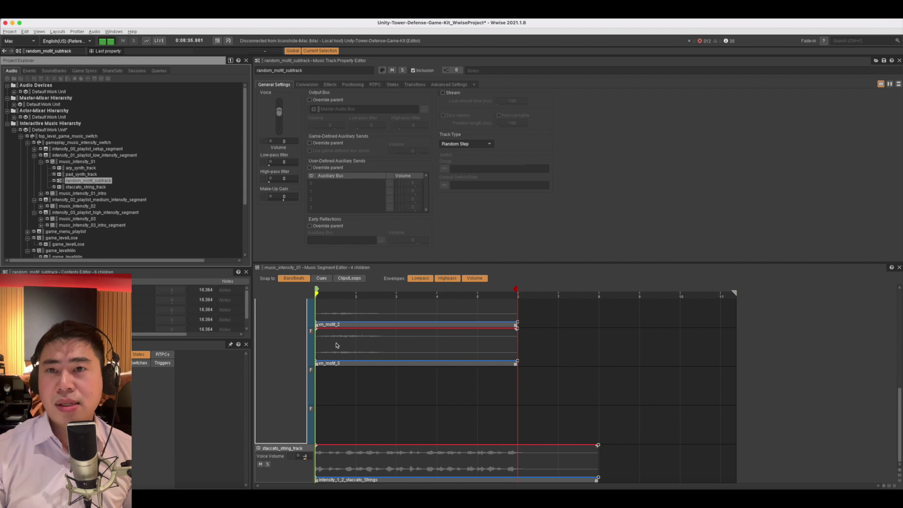
pyautogui.scroll(-2, 70, 214)
pyautogui.scroll(-3, 28, 208)
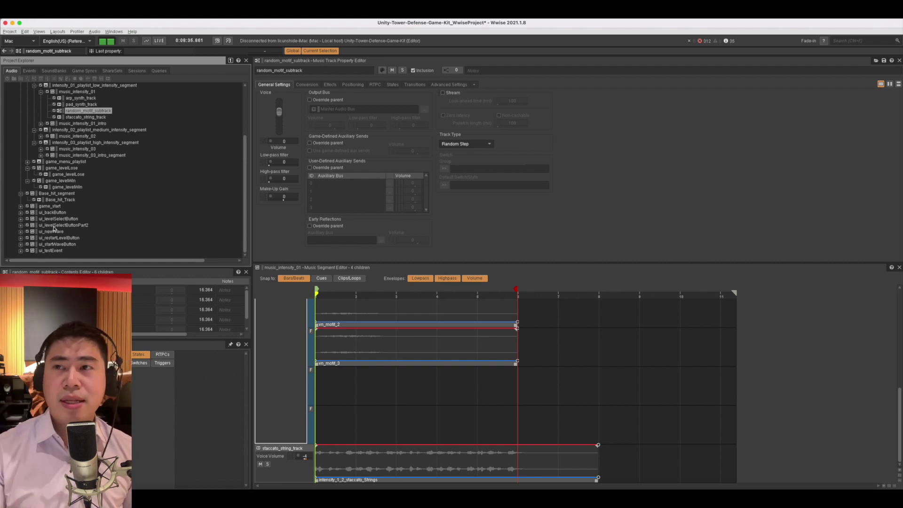
# Return Project Explorer to the top and bring the Unity Tower Defense project forward.
pyautogui.scroll(3, 110, 159)
pyautogui.scroll(3, 109, 159)
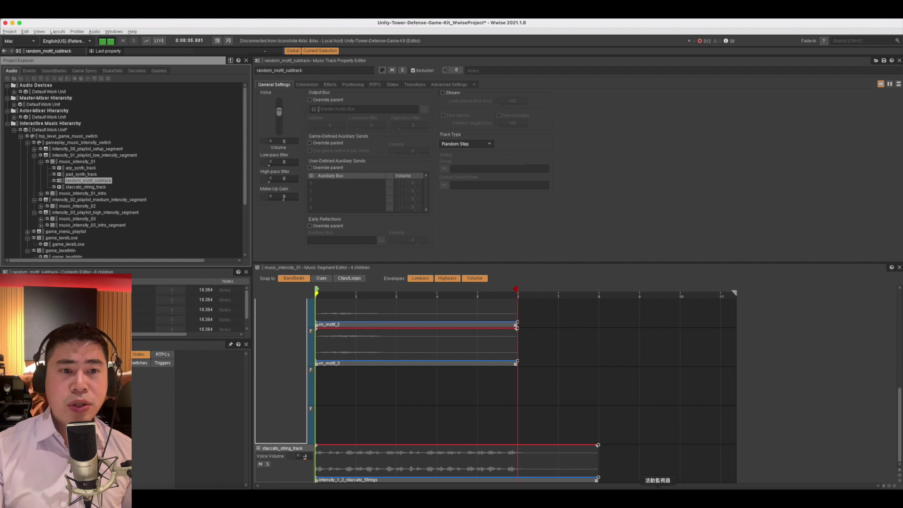
pyautogui.click(719, 498)
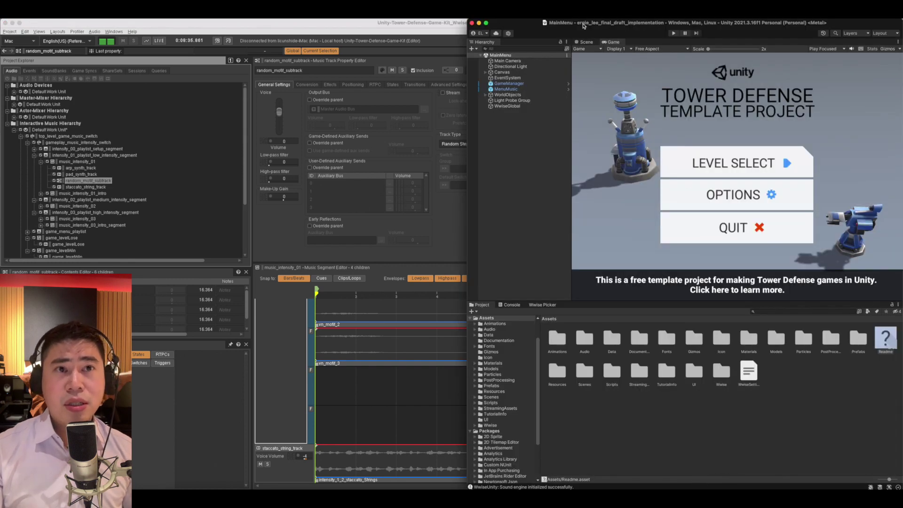
# Center the Unity window, enter Play mode and maximise the editor full screen.
pyautogui.moveTo(583, 26); pyautogui.dragTo(364, 29)
pyautogui.click(457, 36)
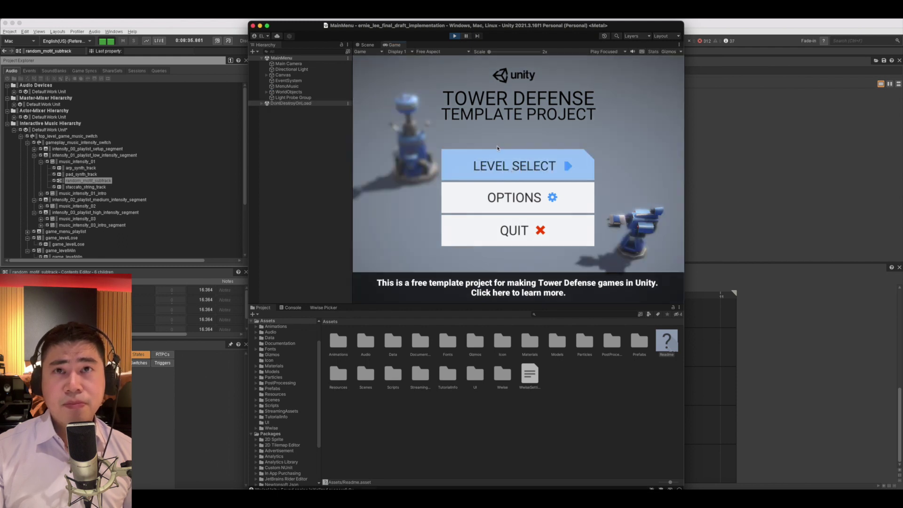
pyautogui.hotkey('ctrl', 'alt', 'Return')
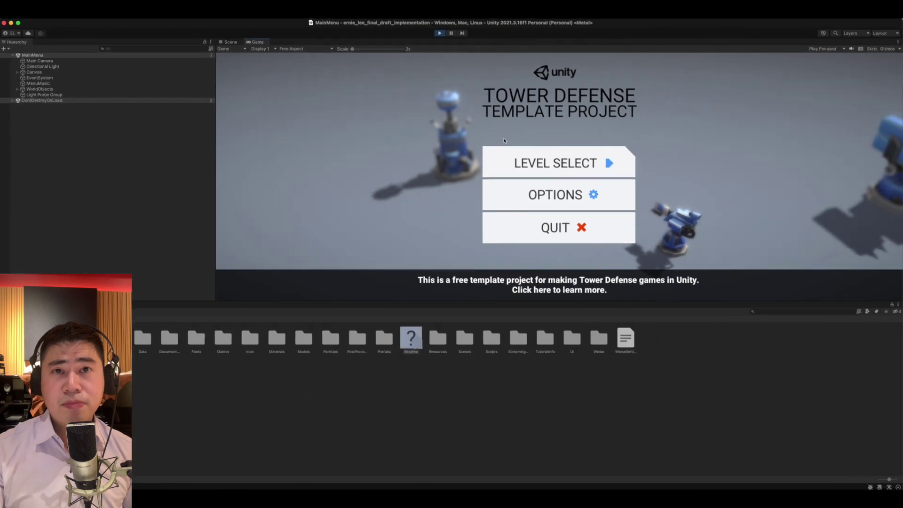
# Go to LEVEL SELECT from the main menu and press PLAY on Level 1.
pyautogui.click(528, 166)
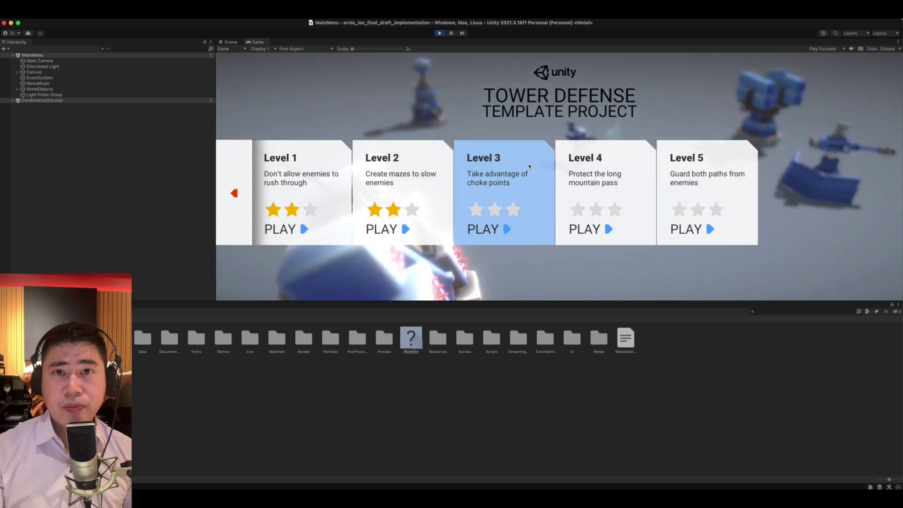
pyautogui.click(234, 194)
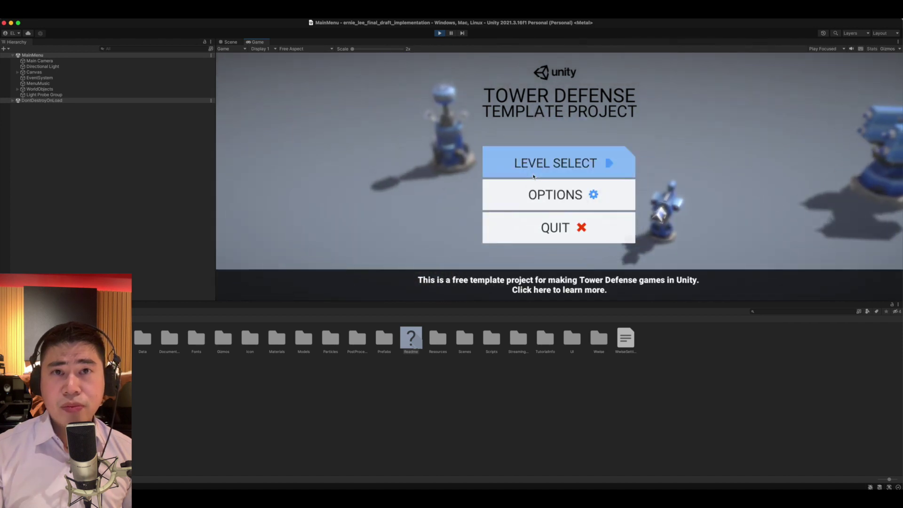
pyautogui.click(533, 176)
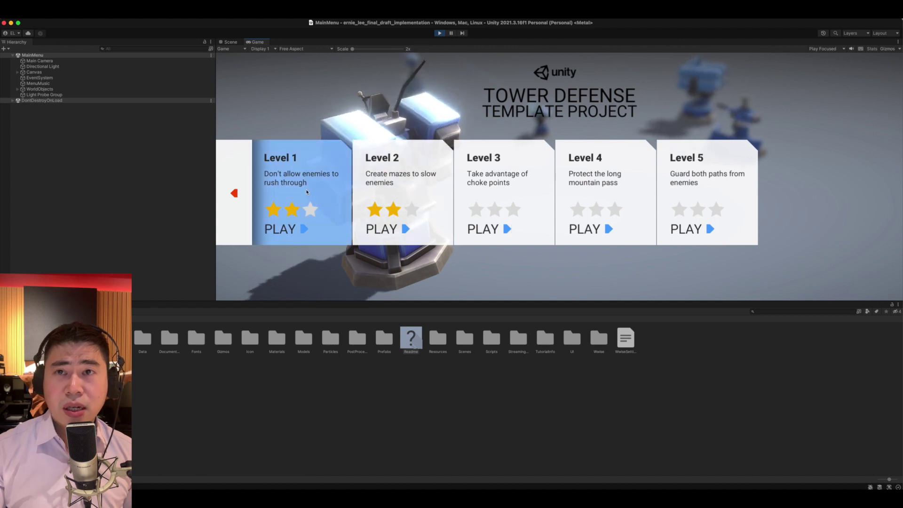
pyautogui.click(364, 194)
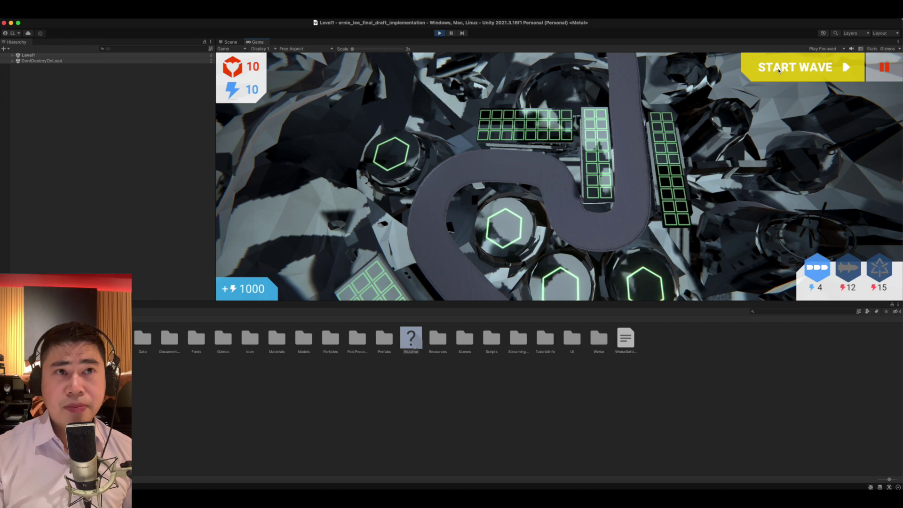
# Start wave 1, build two Assault Cannons by the track, and add 1000 energy.
pyautogui.click(779, 70)
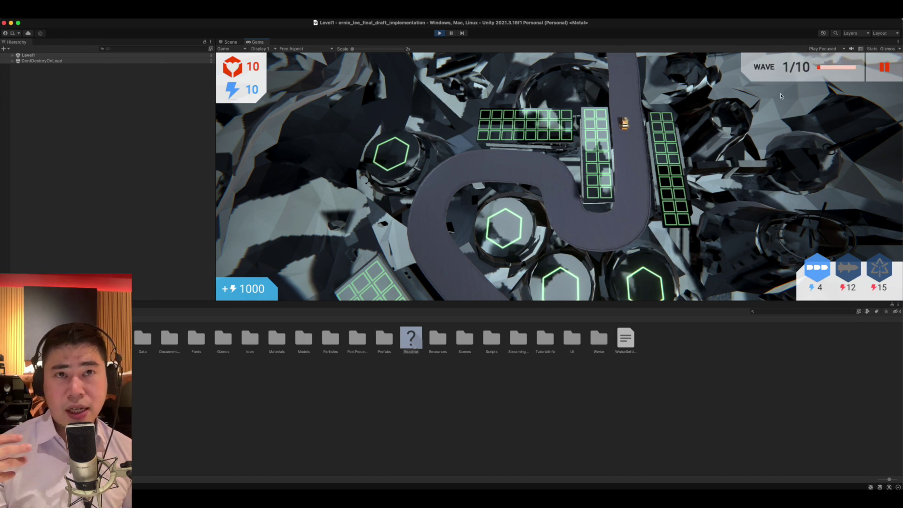
pyautogui.click(817, 269)
pyautogui.click(599, 185)
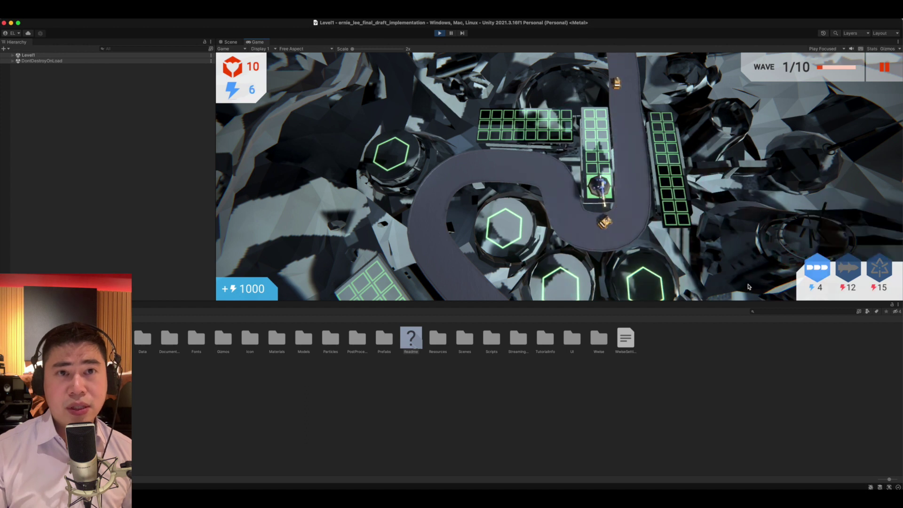
pyautogui.click(817, 269)
pyautogui.click(503, 227)
pyautogui.click(502, 237)
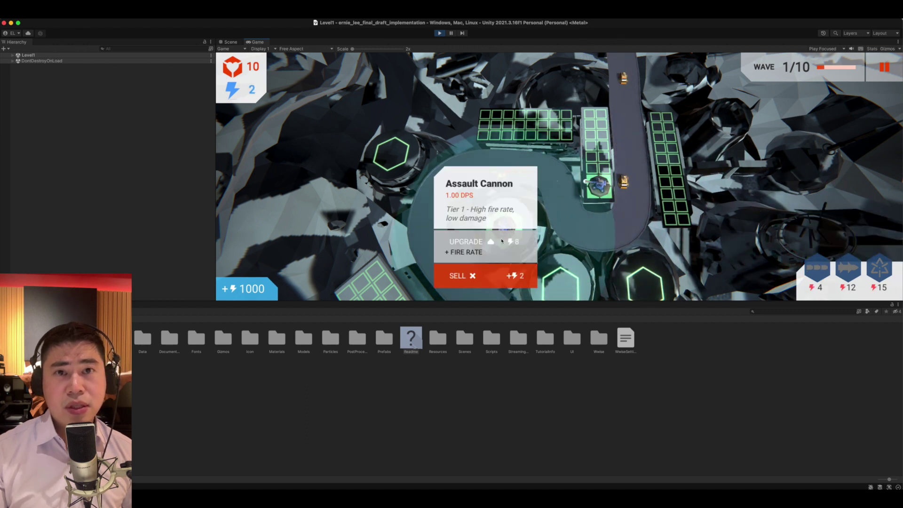
pyautogui.click(228, 289)
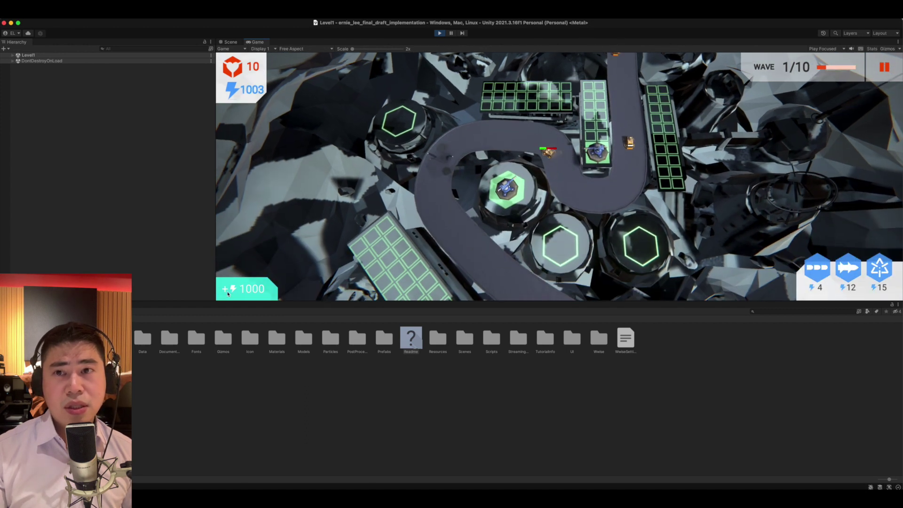
# Upgrade the centre Assault Cannon once and the right Assault Cannon twice.
pyautogui.click(505, 188)
pyautogui.click(461, 199)
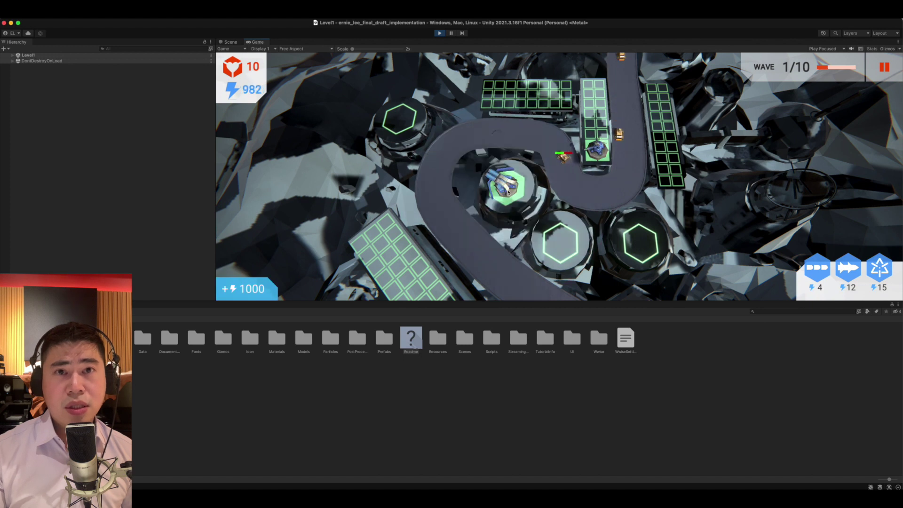
pyautogui.click(508, 190)
pyautogui.click(596, 150)
pyautogui.click(598, 159)
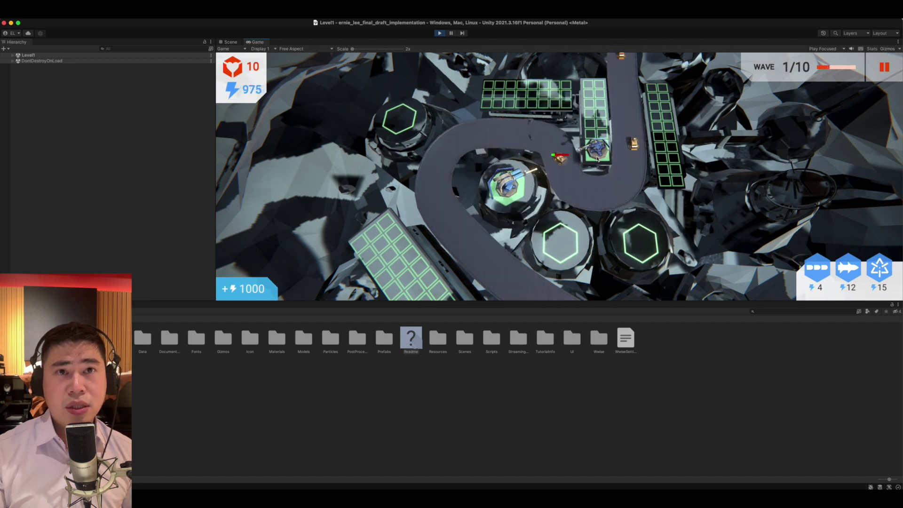
pyautogui.click(597, 159)
pyautogui.click(607, 198)
# Build and upgrade an Assault Cannon on the right grid and another on the middle grid.
pyautogui.click(817, 268)
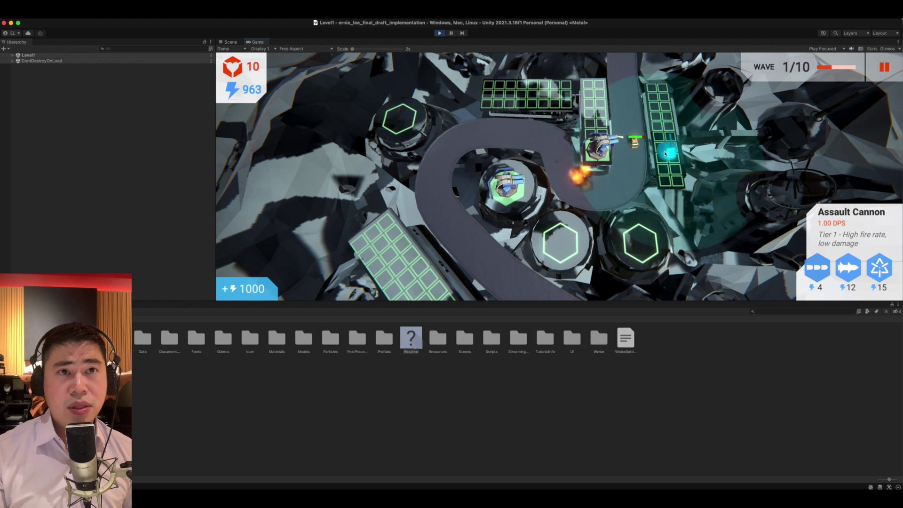
pyautogui.click(665, 153)
pyautogui.click(668, 149)
pyautogui.click(628, 165)
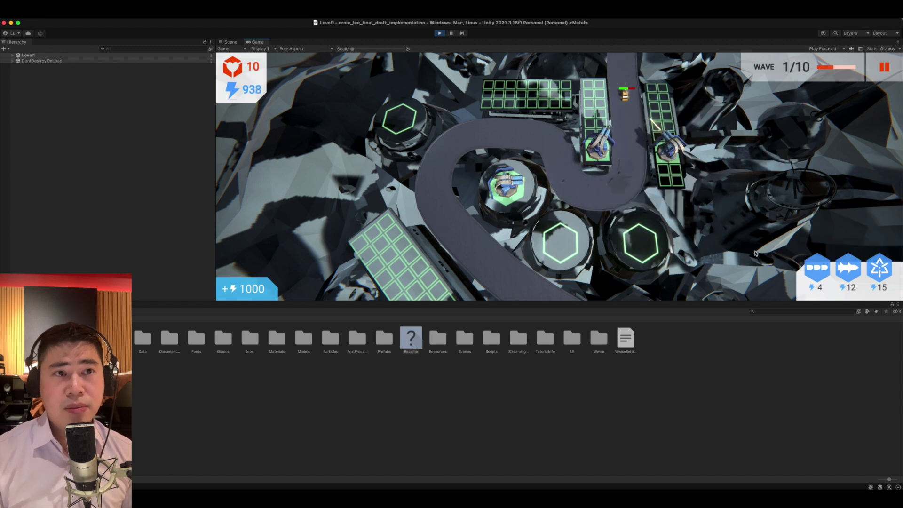
pyautogui.click(817, 268)
pyautogui.click(599, 135)
pyautogui.click(599, 136)
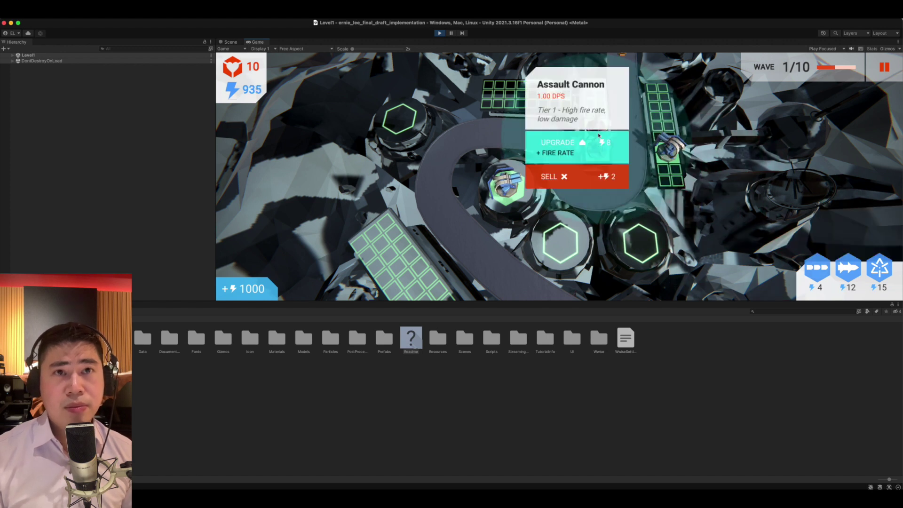
pyautogui.click(598, 138)
pyautogui.click(598, 139)
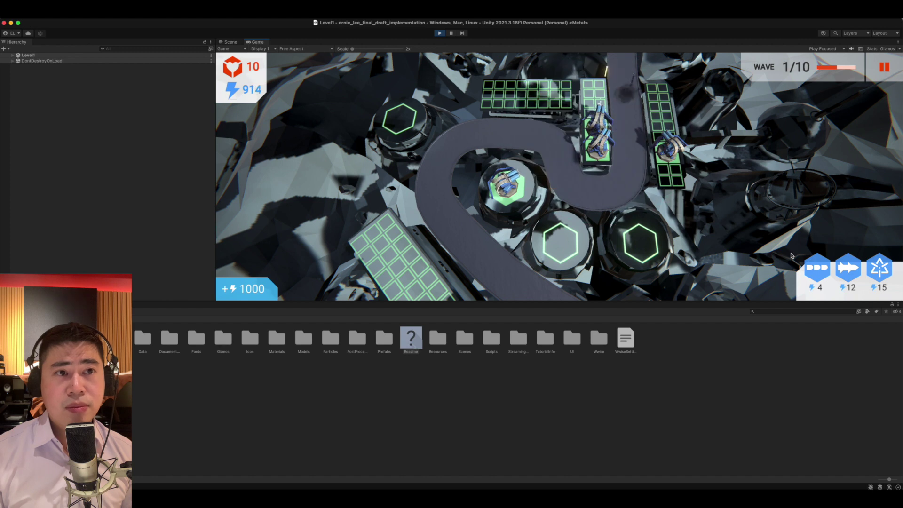
# Place another Assault Cannon on the right grid and upgrade it repeatedly.
pyautogui.click(817, 268)
pyautogui.click(664, 126)
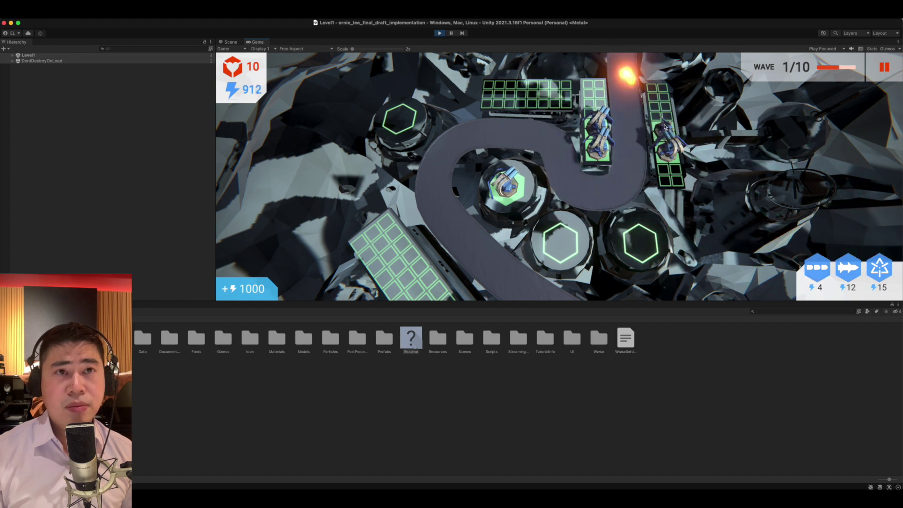
pyautogui.click(664, 126)
pyautogui.click(648, 148)
pyautogui.click(770, 219)
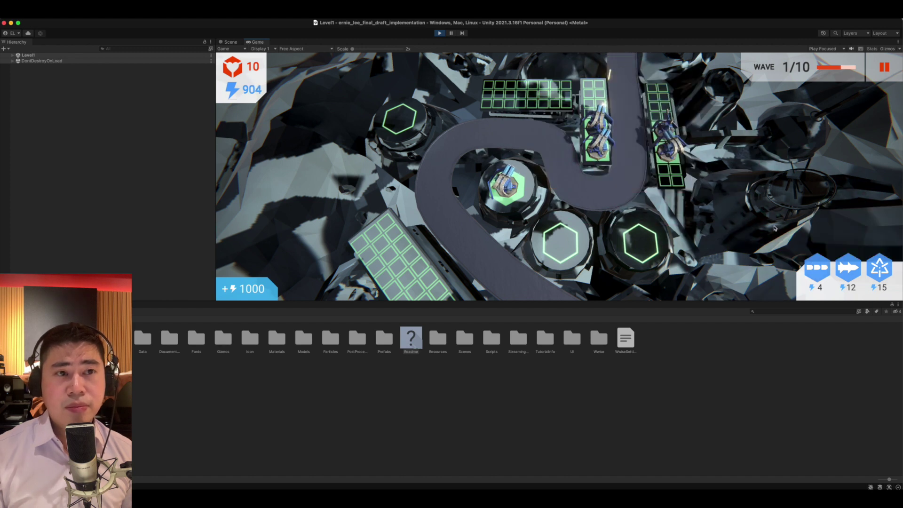
pyautogui.scroll(1, 766, 188)
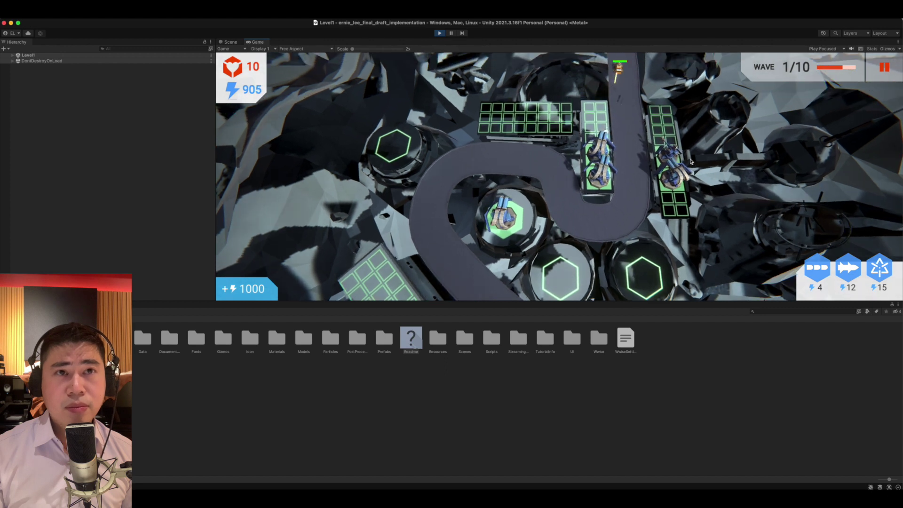
pyautogui.click(669, 153)
pyautogui.click(670, 175)
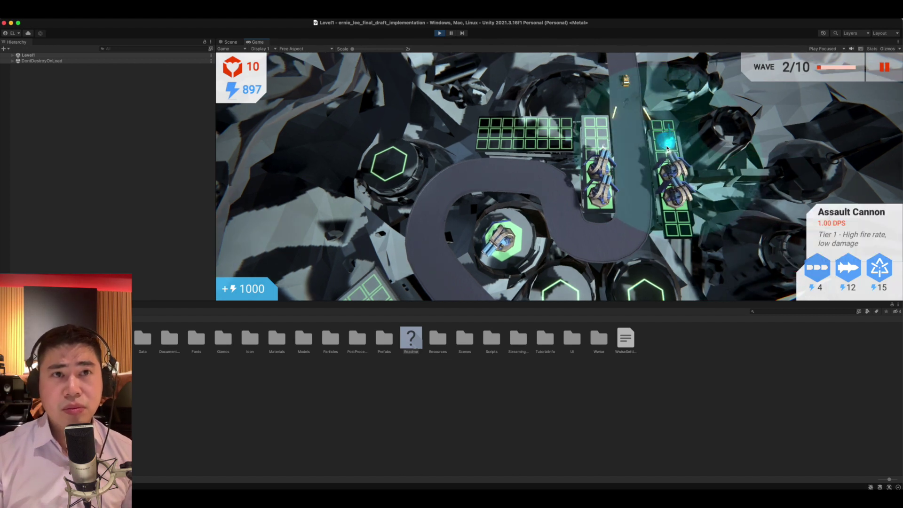
# Build an Assault Cannon at the top of the right grid and upgrade it.
pyautogui.click(665, 137)
pyautogui.click(666, 141)
pyautogui.click(667, 142)
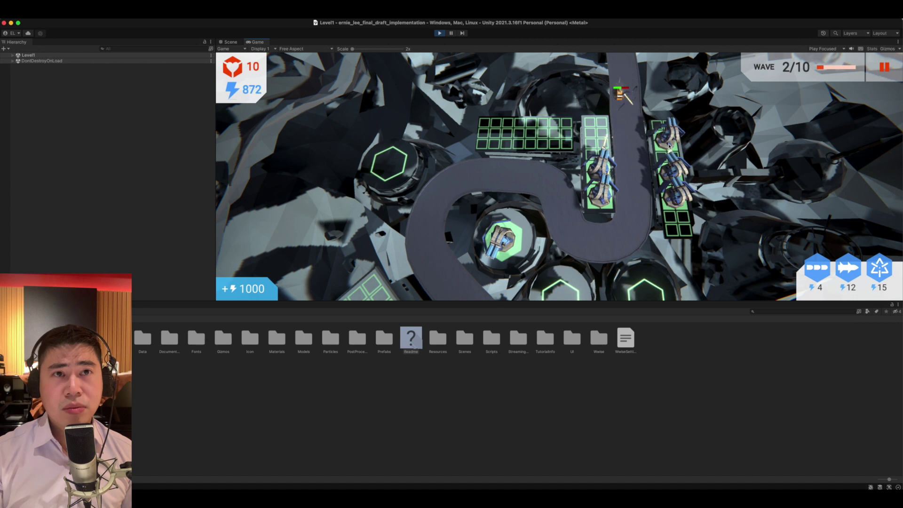
pyautogui.click(667, 142)
pyautogui.click(655, 151)
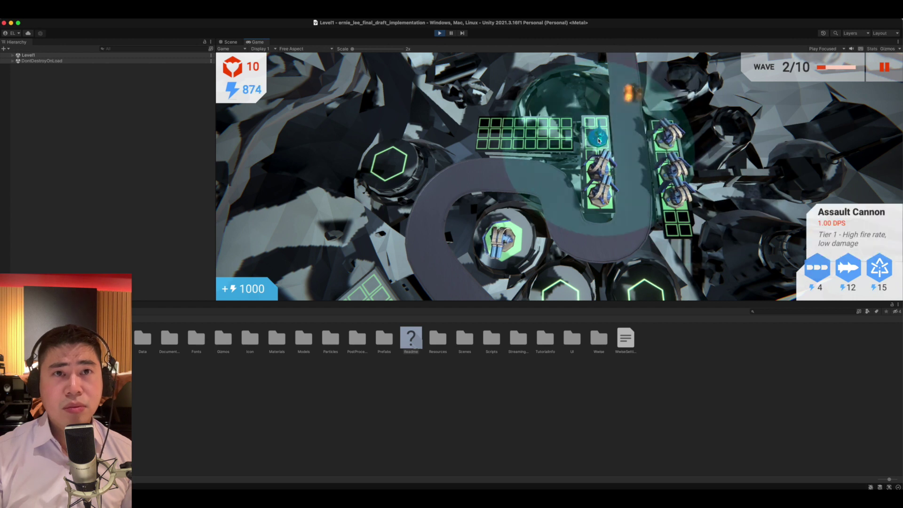
# Place and upgrade a cannon on the left grid, then fill the left grid with towers.
pyautogui.click(605, 145)
pyautogui.click(602, 147)
pyautogui.click(603, 146)
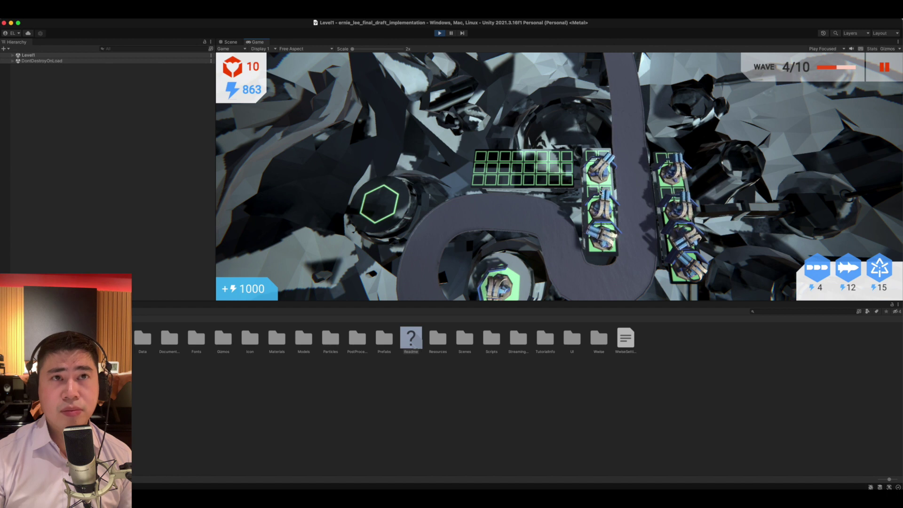
pyautogui.moveTo(489, 160); pyautogui.dragTo(522, 174)
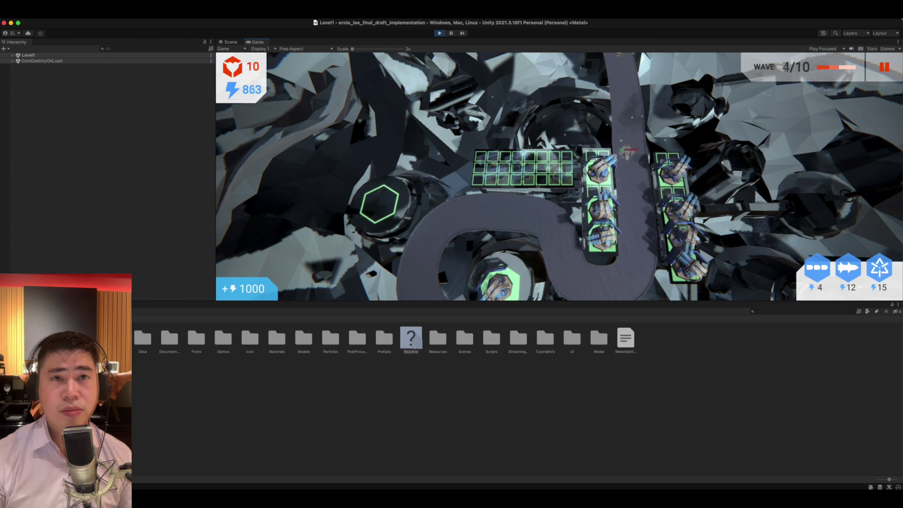
pyautogui.click(559, 171)
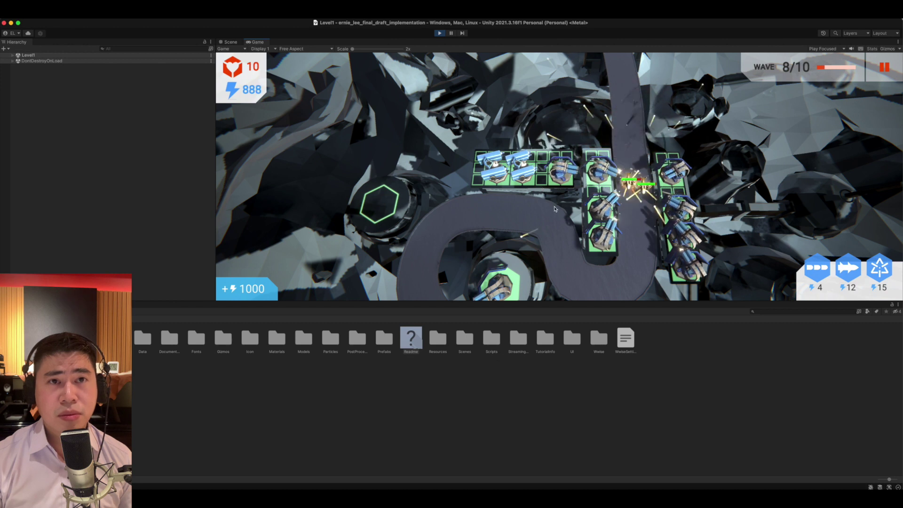
# Pan the map, then sell two middle-grid Assault Cannons.
pyautogui.press('s')
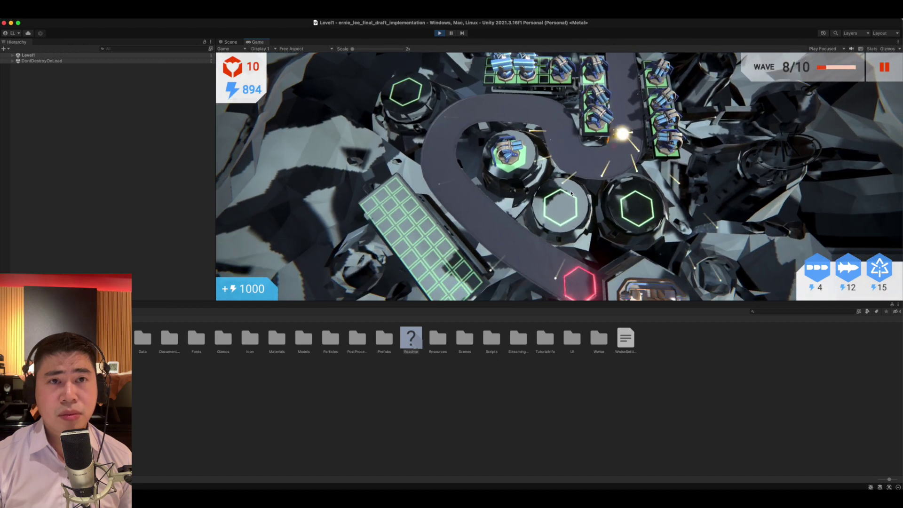
pyautogui.press('w')
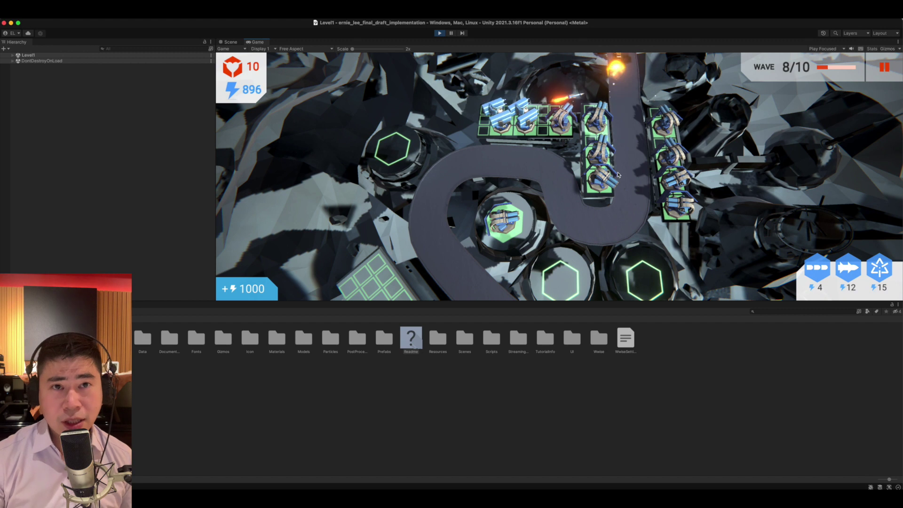
pyautogui.click(604, 179)
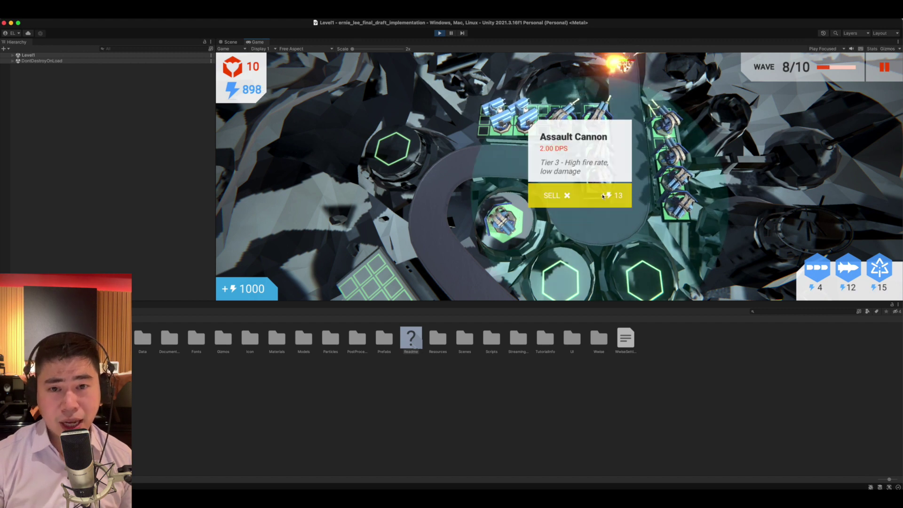
pyautogui.click(603, 196)
pyautogui.click(645, 194)
pyautogui.click(599, 155)
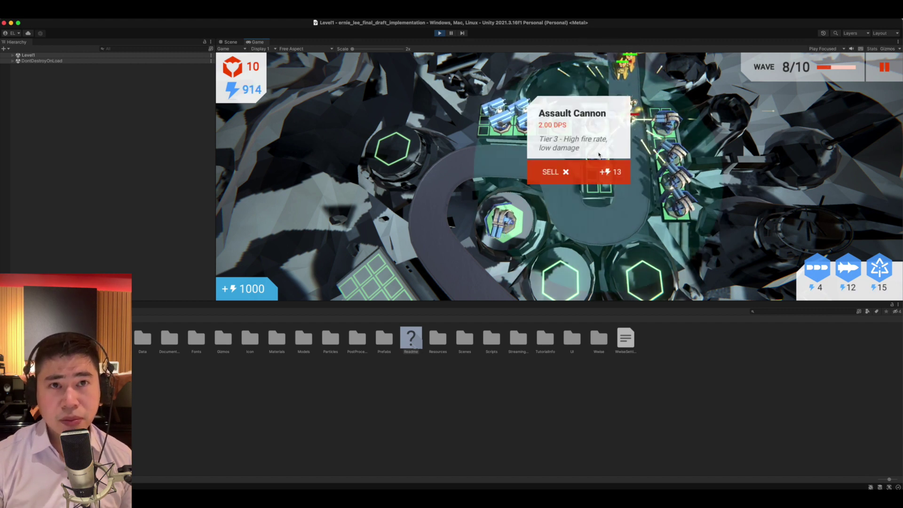
pyautogui.click(645, 172)
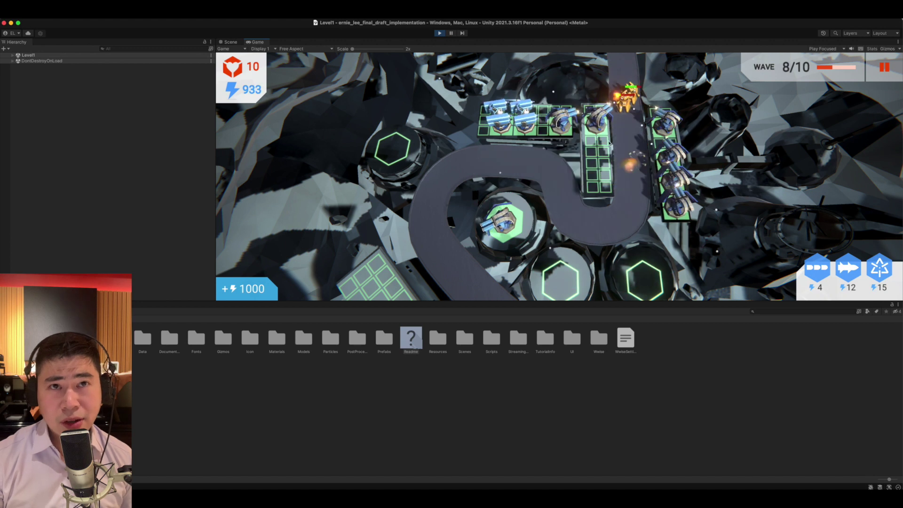
# Sell the top-middle and top-right Assault Cannons.
pyautogui.click(601, 126)
pyautogui.click(547, 142)
pyautogui.click(609, 142)
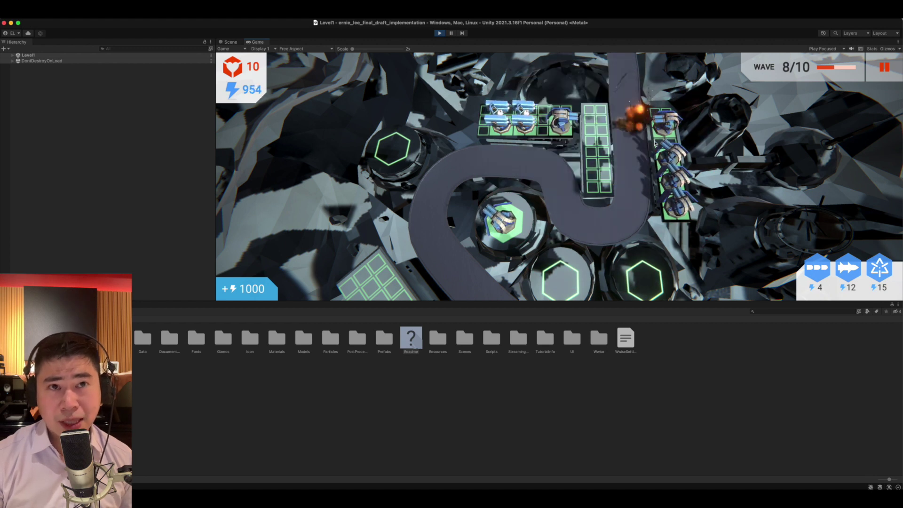
pyautogui.click(670, 130)
pyautogui.click(673, 142)
pyautogui.click(713, 142)
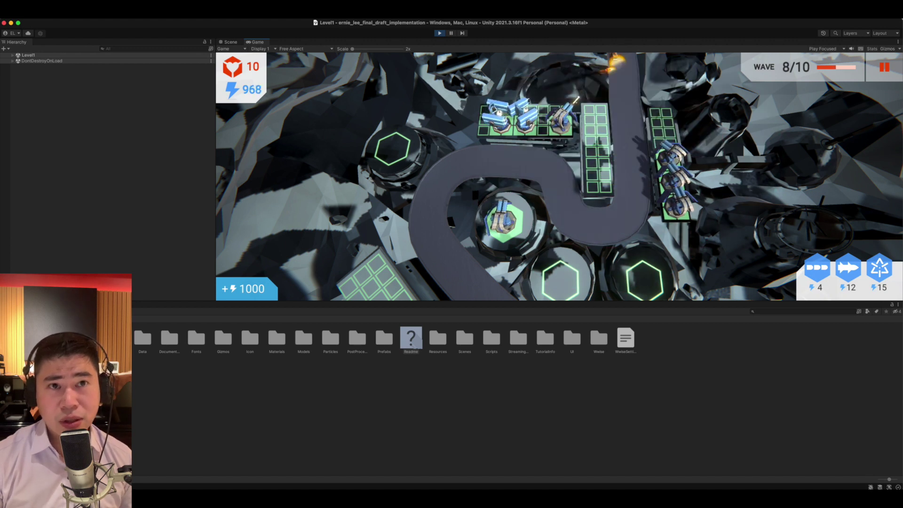
# Sell the remaining right-grid Assault Cannons, confirming each sale.
pyautogui.click(684, 176)
pyautogui.click(685, 176)
pyautogui.click(713, 173)
pyautogui.click(680, 207)
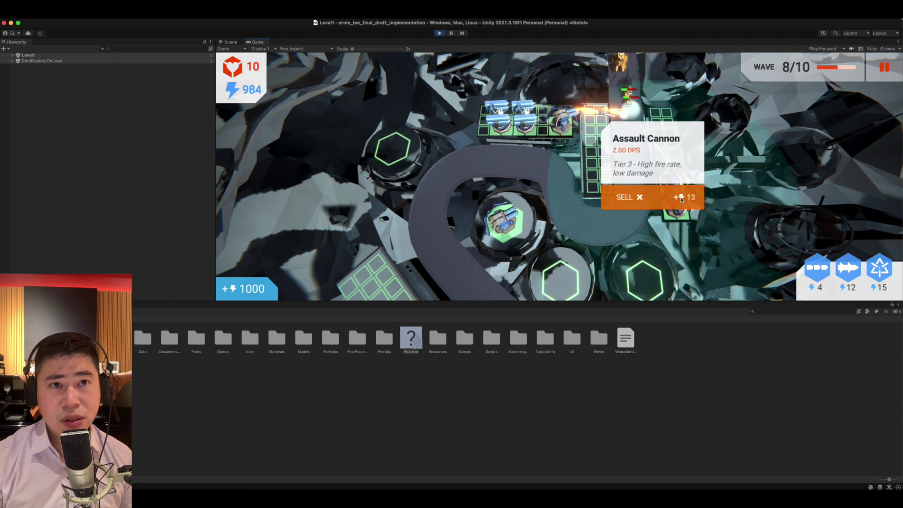
pyautogui.click(701, 201)
pyautogui.click(718, 197)
pyautogui.click(678, 214)
pyautogui.click(684, 221)
pyautogui.click(719, 221)
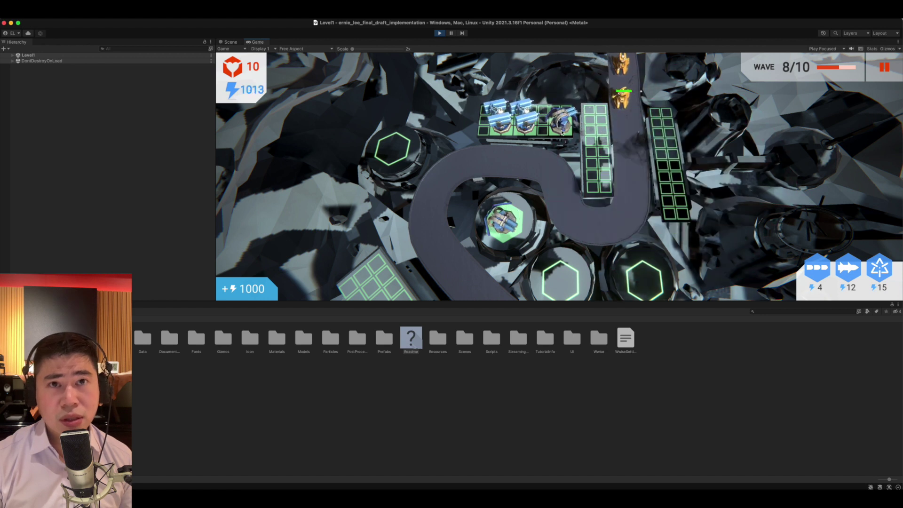